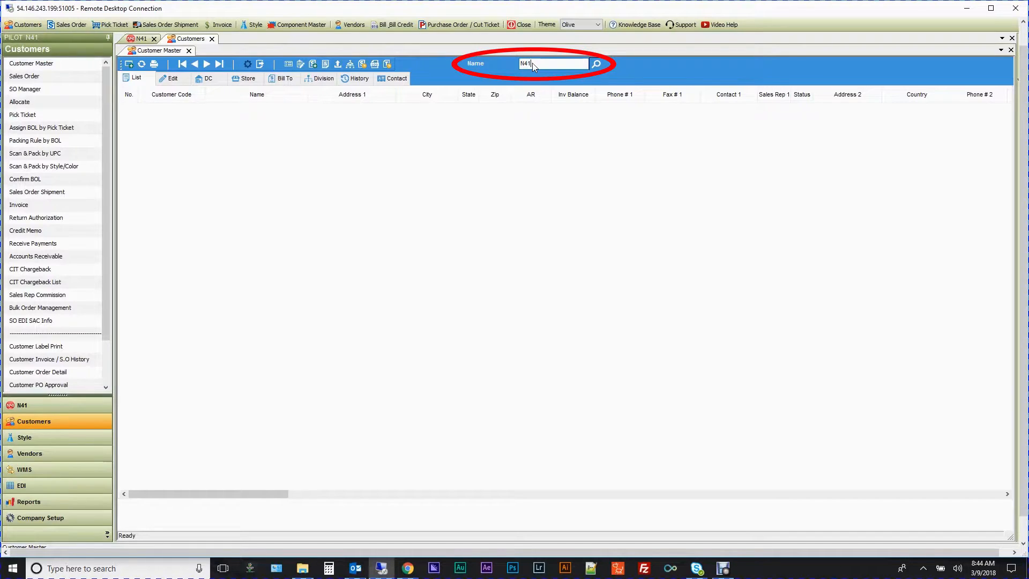
- Search the customer list by the name N41 and by a phone number in Phone # 1, and restore the full list
{"action": "left_click", "coordinate": [596, 65]}
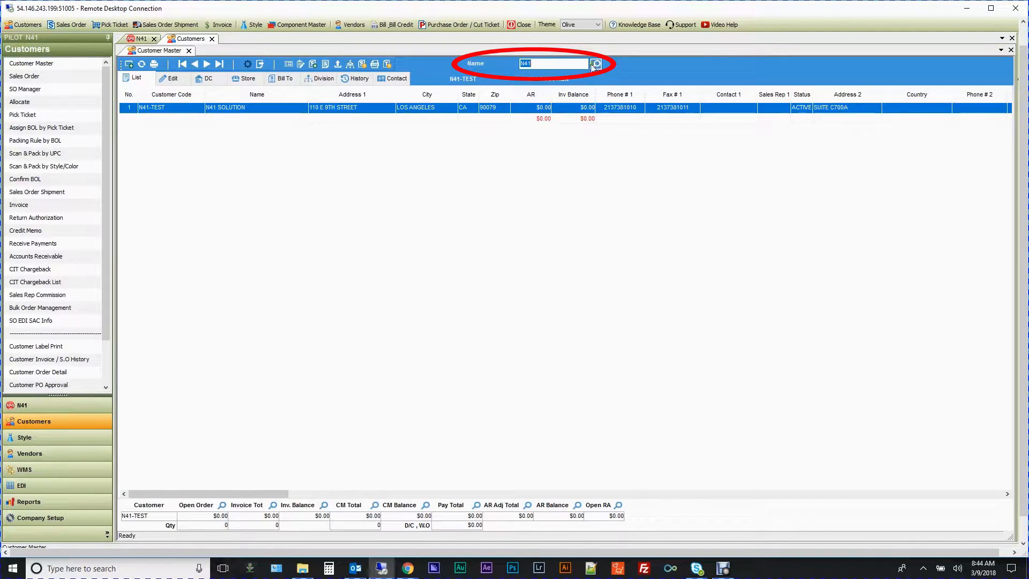
{"action": "key", "text": "ctrl+v"}
{"action": "left_click", "coordinate": [596, 64]}
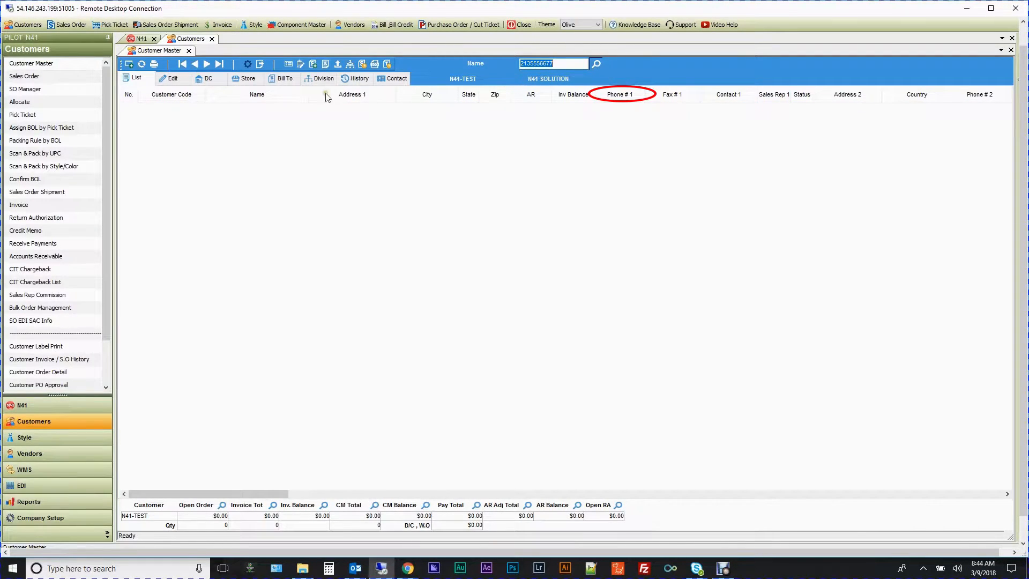
{"action": "left_click", "coordinate": [617, 95]}
{"action": "left_click", "coordinate": [599, 65]}
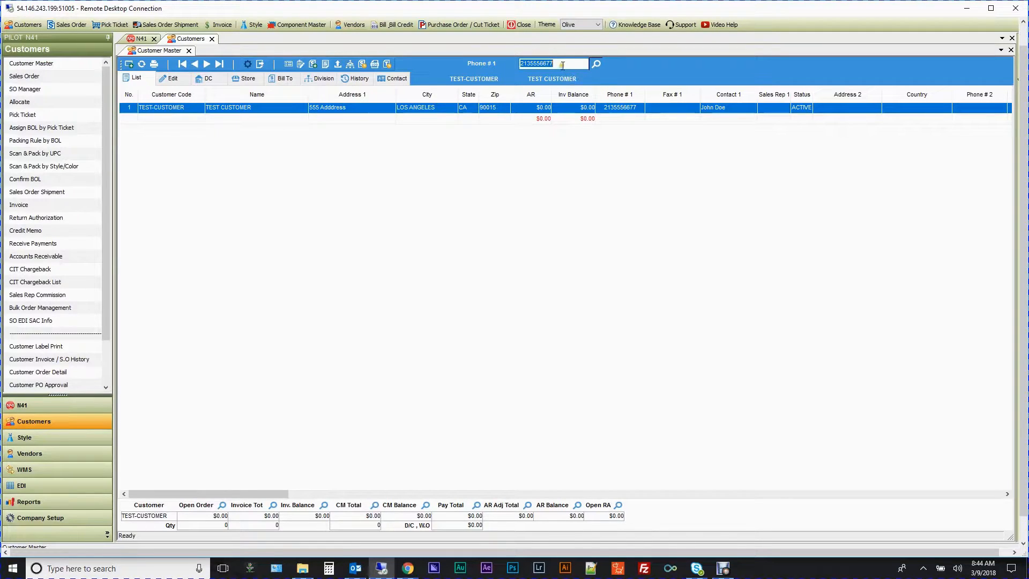
{"action": "key", "text": "BackSpace"}
{"action": "left_click", "coordinate": [142, 64]}
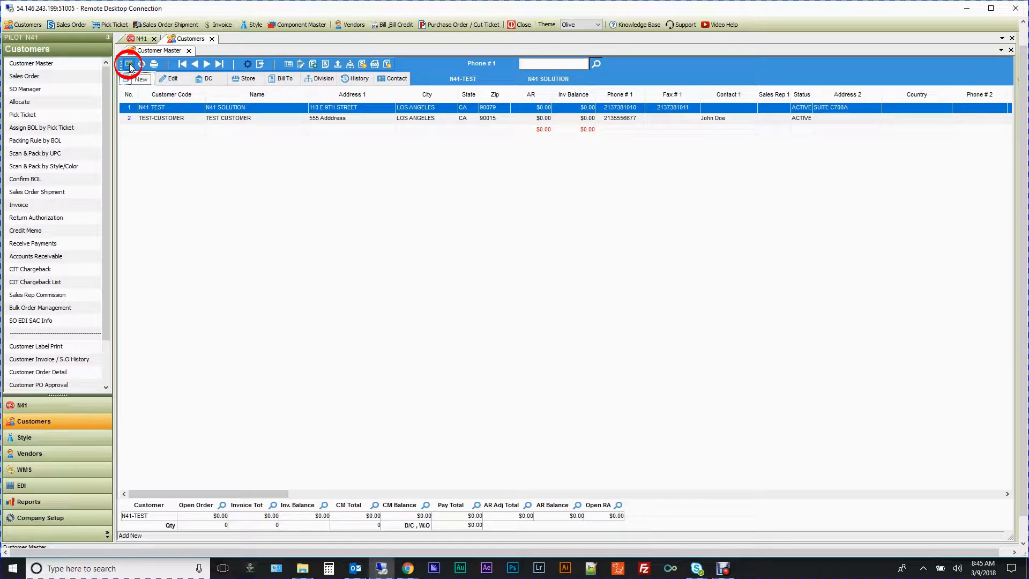
- Create a customer with code TEST-123, name TEST CUSTOMER 2 and DBA CUSTOMER NUMBER TWO, including its address and contact details
{"action": "left_click", "coordinate": [129, 65]}
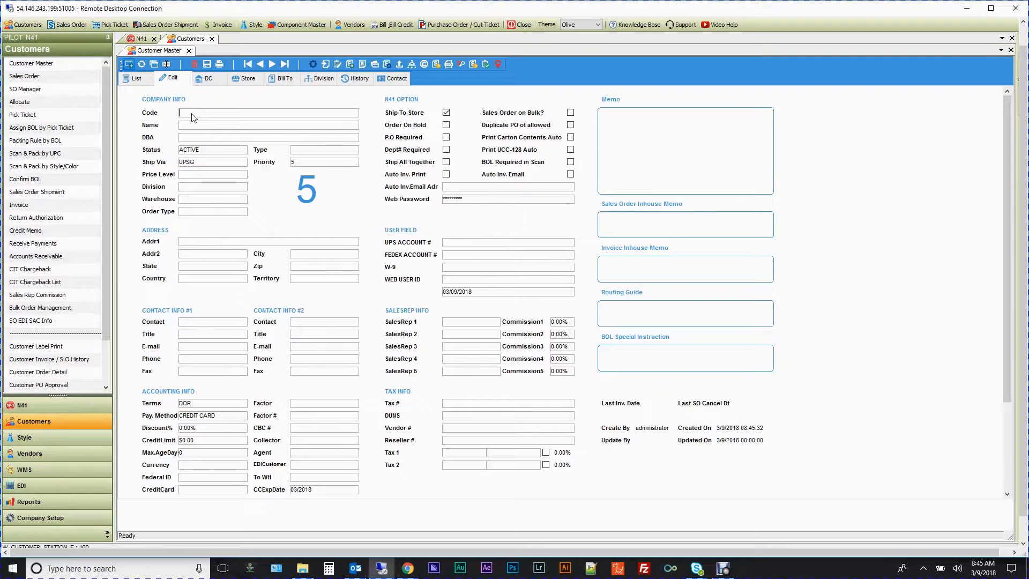
{"action": "type", "text": "TR"}
{"action": "type", "text": "ST"}
{"action": "type", "text": "-123"}
{"action": "type", "text": "TEST"}
{"action": "type", "text": " CUSTOMER"}
{"action": "type", "text": "CUSTOMER "}
{"action": "type", "text": "NUMBER TWO"}
{"action": "key", "text": "Tab"}
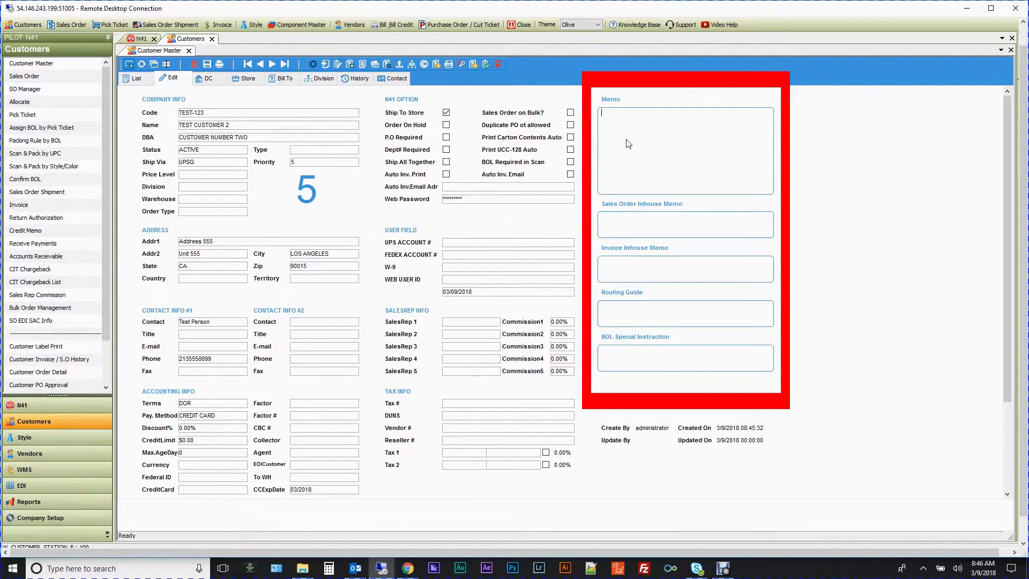
- Enter the memo "Type General Notes Here" and the Sales Order Inhouse Memo "All notes typed here will show only on in-house Sales Orders"
{"action": "type", "text": "Type General Notes Here"}
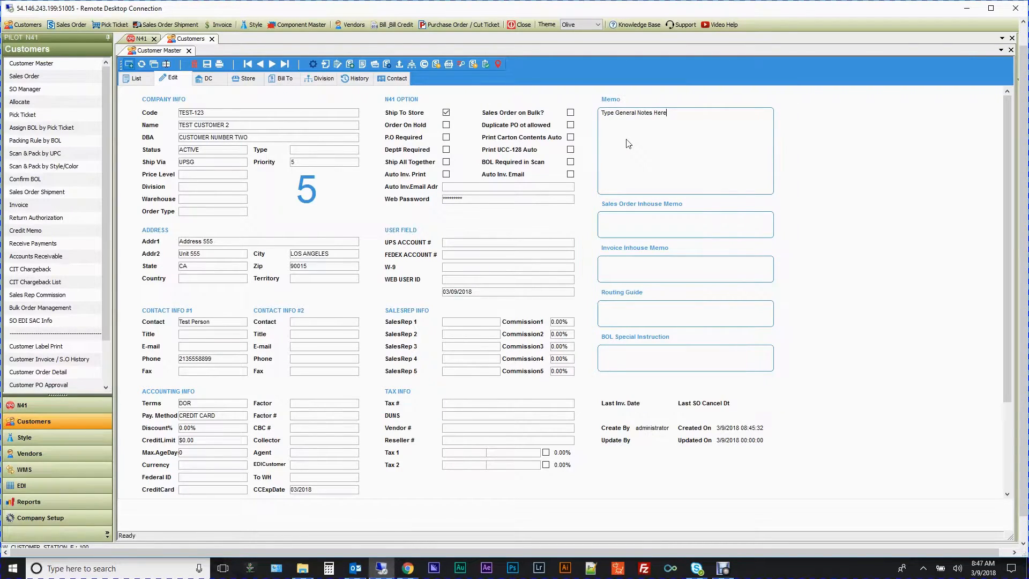
{"action": "key", "text": "Tab"}
{"action": "type", "text": "All notes "}
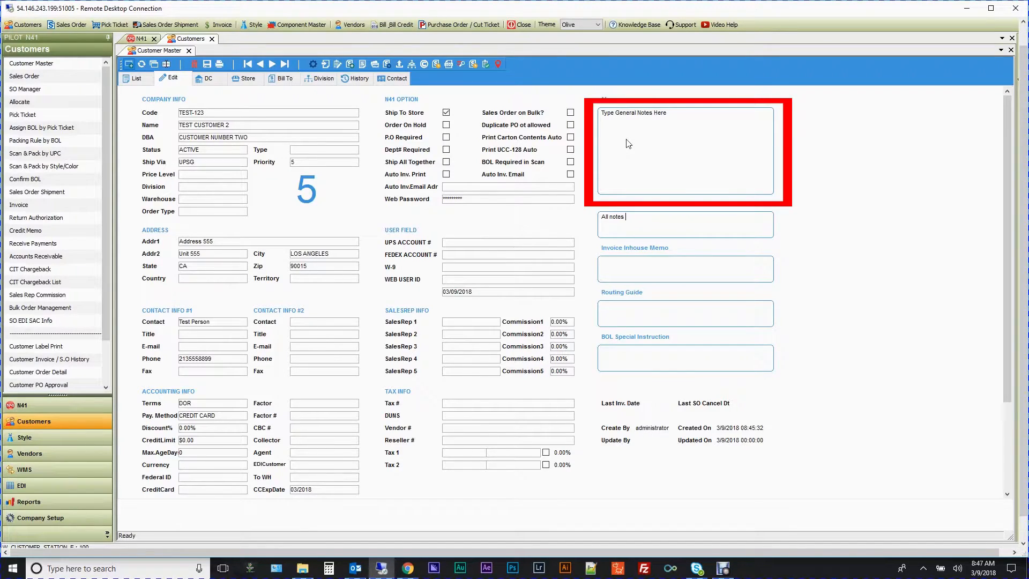
{"action": "type", "text": "typed here will show only on "}
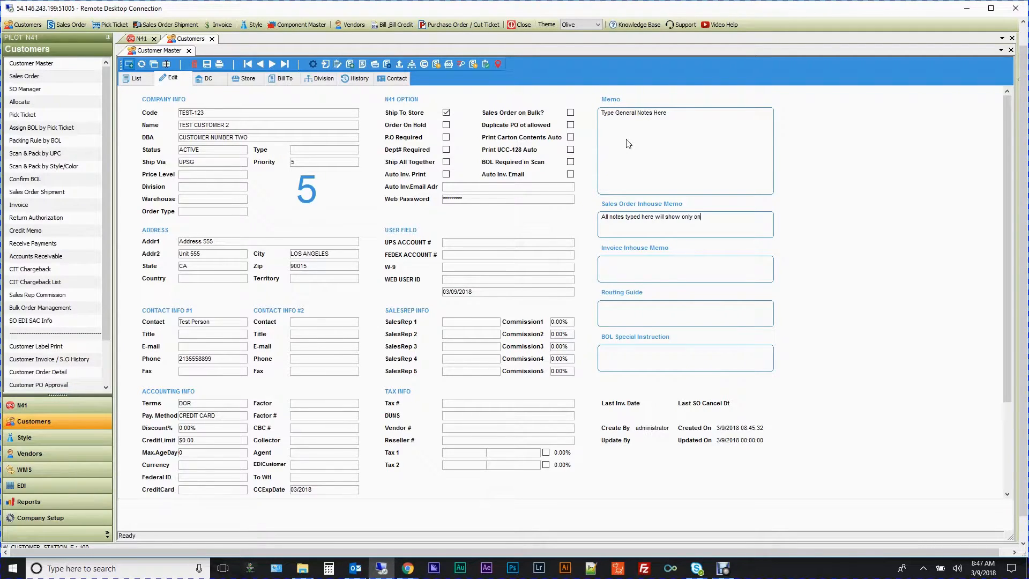
{"action": "type", "text": "in-house Sales OrdersAll notes type"}
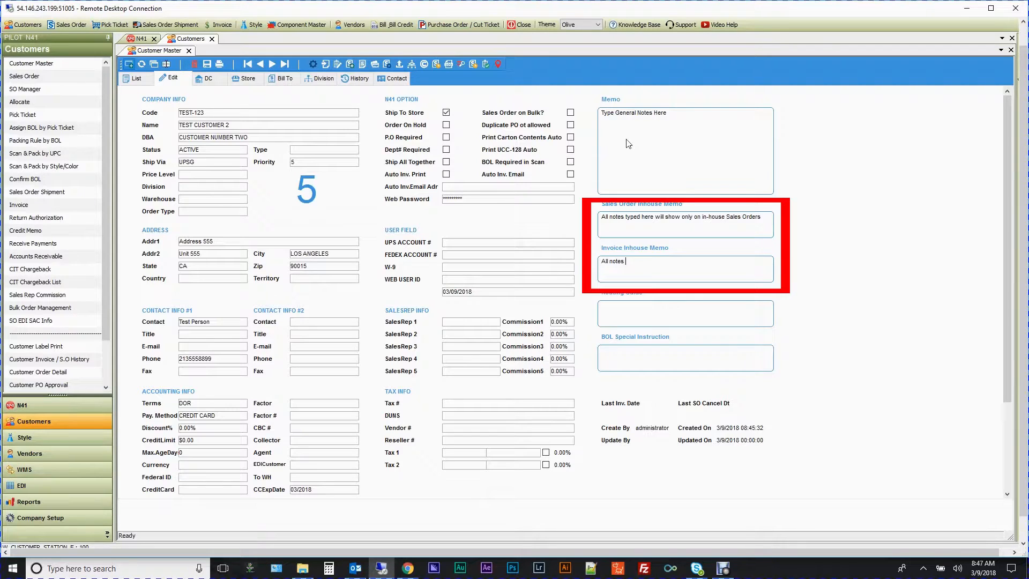
- Enter the Invoice Inhouse Memo "All notes typed here will show only on in-house Invoices", save the customer and reload the customer list
{"action": "type", "text": "d here will show only on in-house Invoices"}
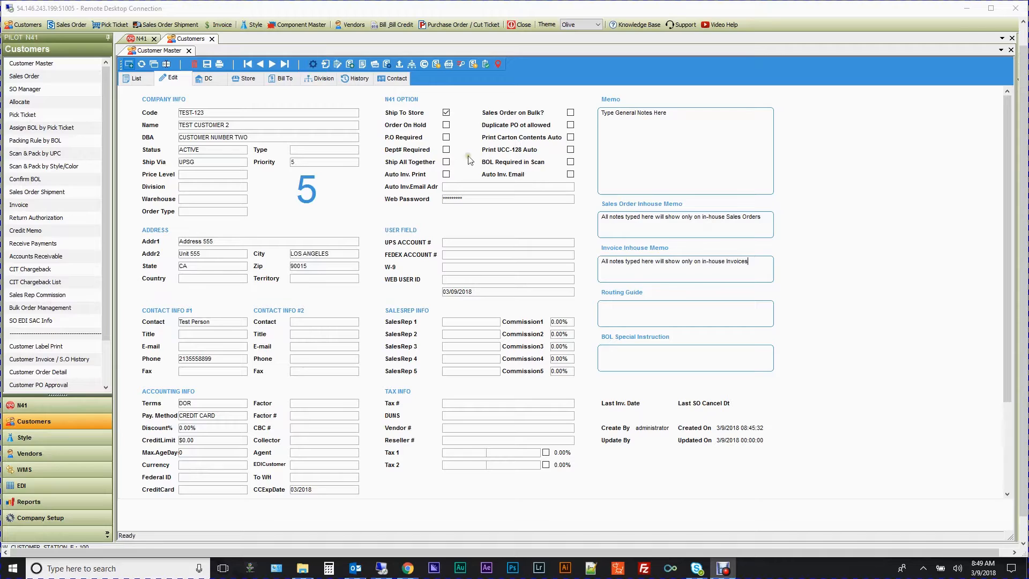
{"action": "left_click", "coordinate": [207, 65]}
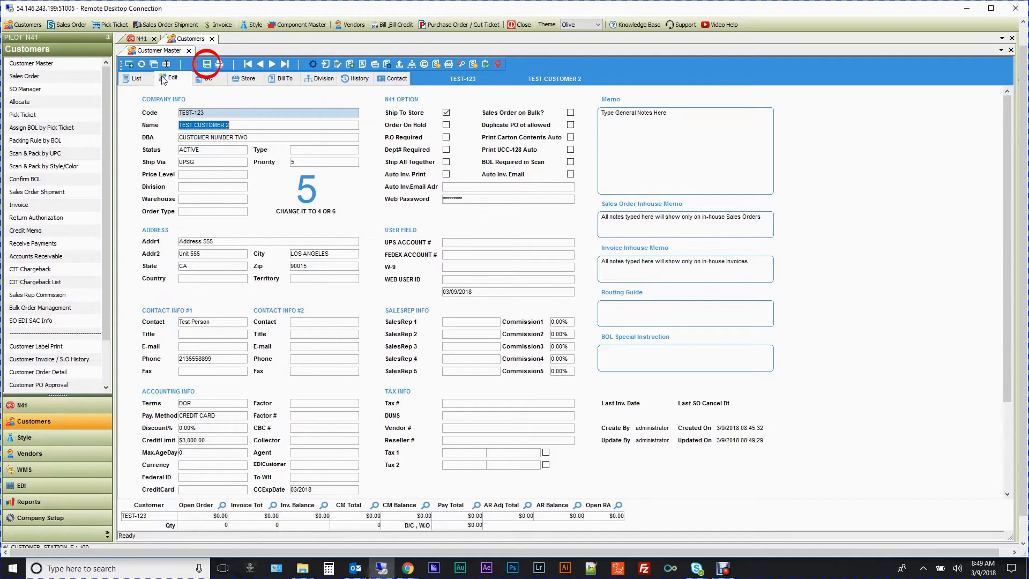
{"action": "left_click", "coordinate": [136, 80]}
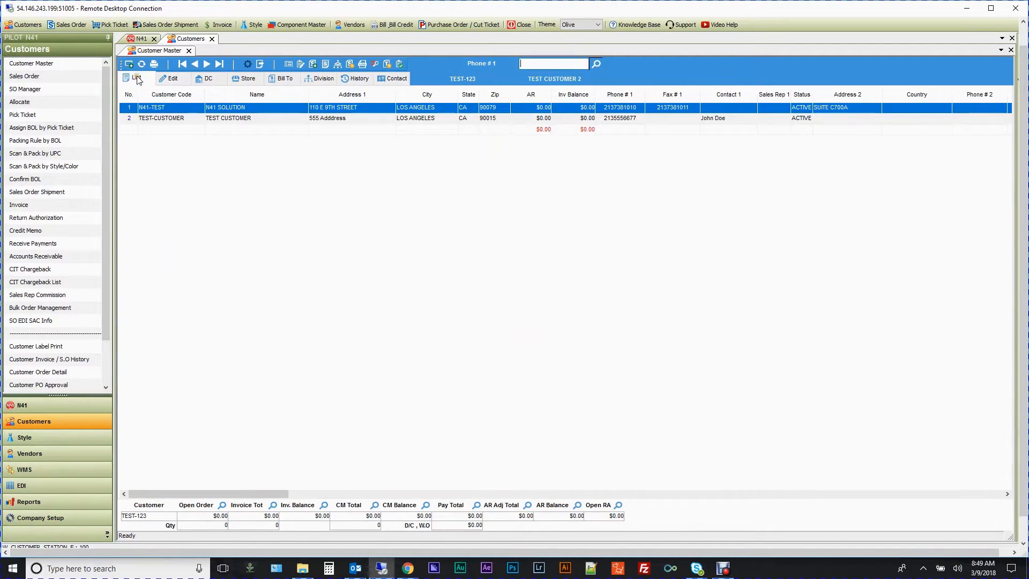
{"action": "left_click", "coordinate": [141, 64]}
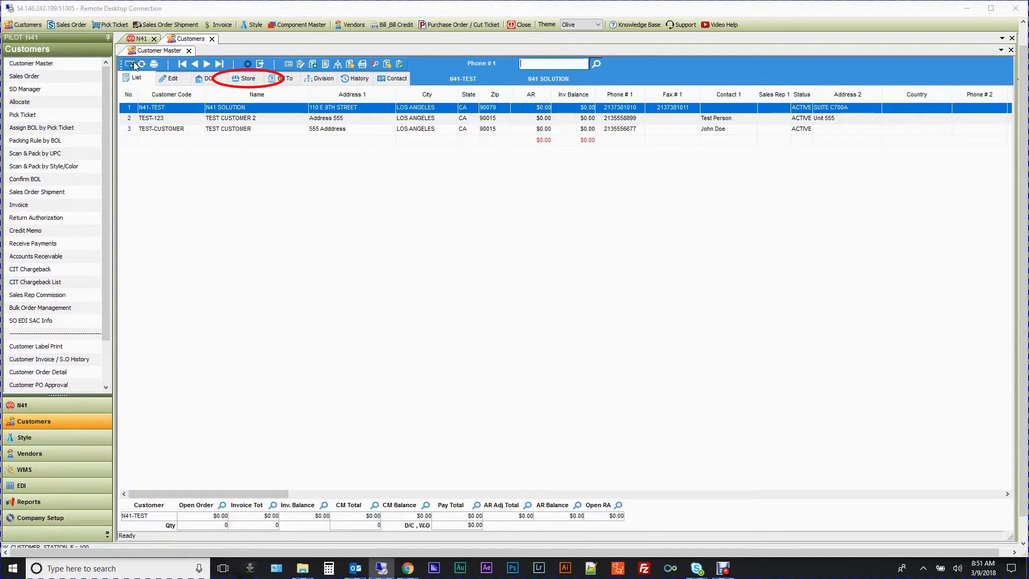
- Add a new store to customer N41-TEST with store code N41-TEST-2 and name N41 SOLUTION STORE
{"action": "left_click", "coordinate": [244, 79]}
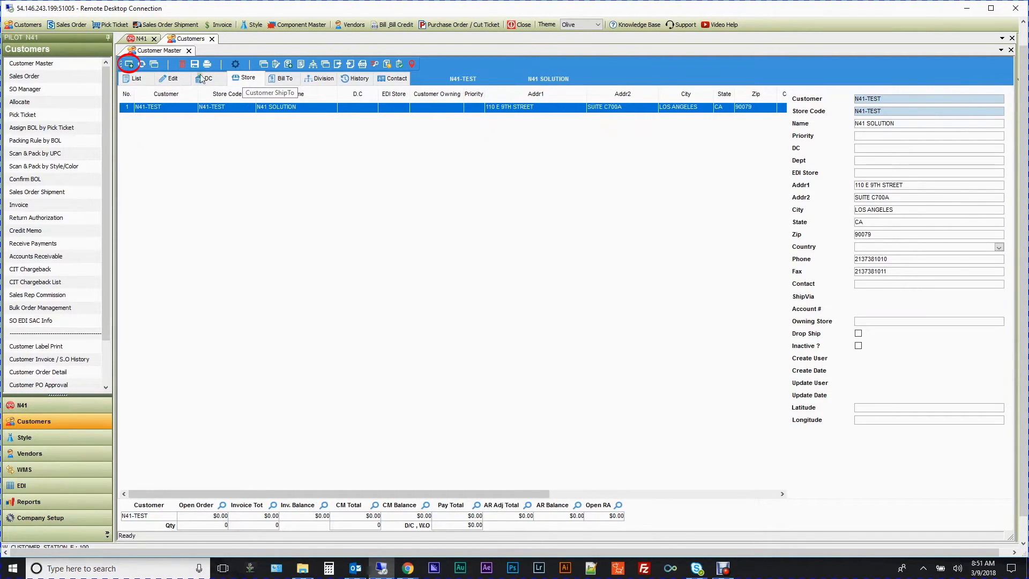
{"action": "left_click", "coordinate": [129, 65]}
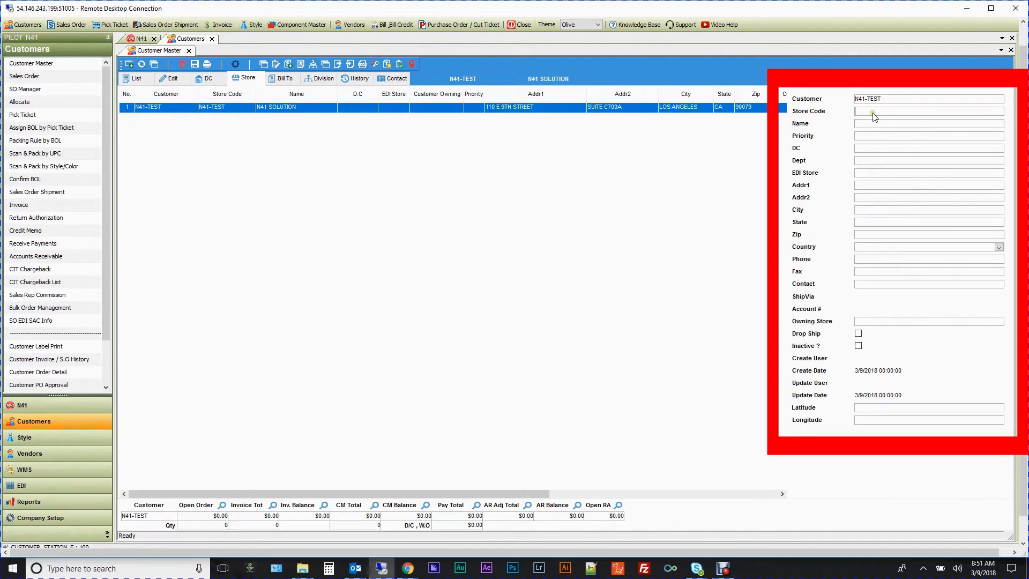
{"action": "type", "text": "N41-TEST-2"}
{"action": "left_click", "coordinate": [876, 125]}
{"action": "type", "text": "N41 SOLUTION STORE"}
- Fill in the new store's street address, unit, city, state and ZIP code
{"action": "left_click", "coordinate": [869, 186]}
{"action": "type", "text": "55"}
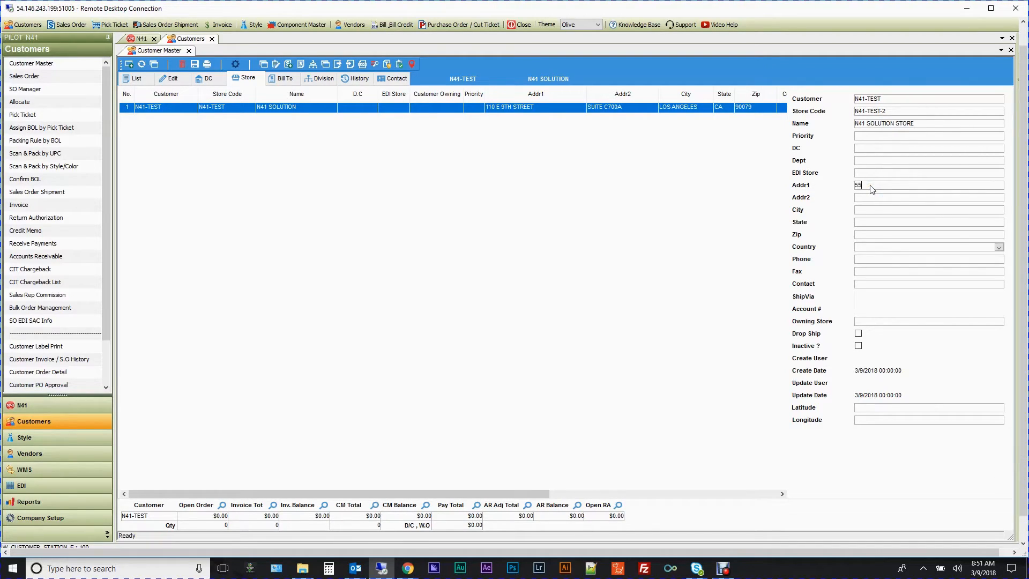
{"action": "type", "text": "5 TEST STREET"}
{"action": "type", "text": "UNIT 55"}
{"action": "left_click", "coordinate": [865, 210]}
{"action": "left_click", "coordinate": [862, 235]}
{"action": "type", "text": "90015"}
{"action": "key", "text": "Tab"}
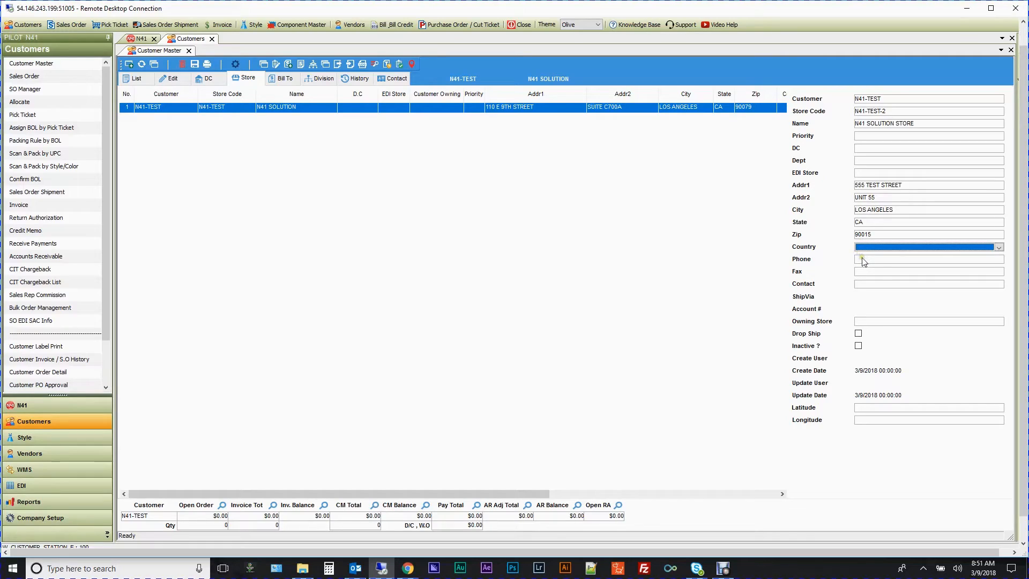
- Enter the new store's phone number, and save the store so that it is listed under the customer
{"action": "left_click", "coordinate": [862, 260]}
{"action": "type", "text": "2135556644"}
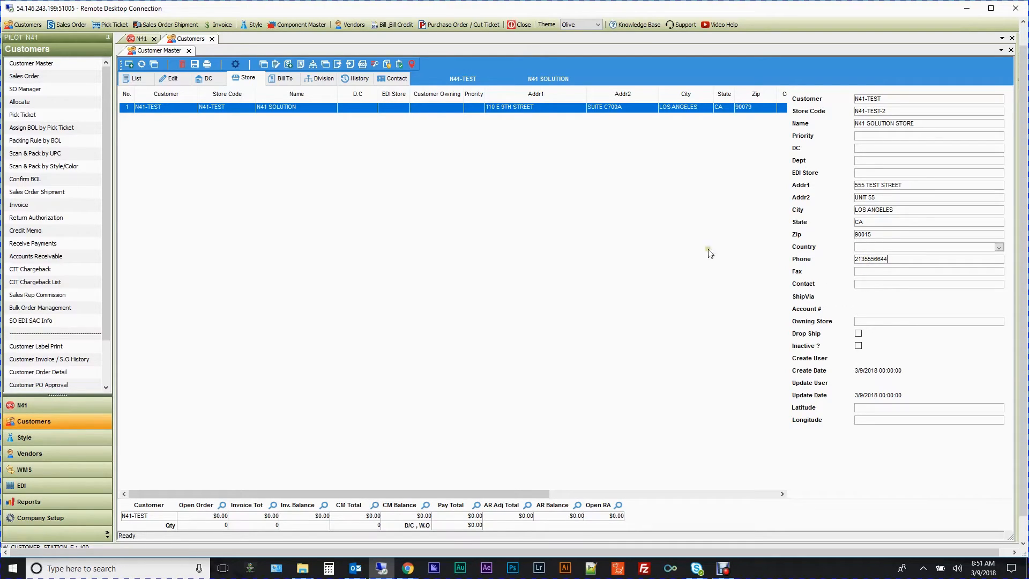
{"action": "left_click", "coordinate": [196, 65]}
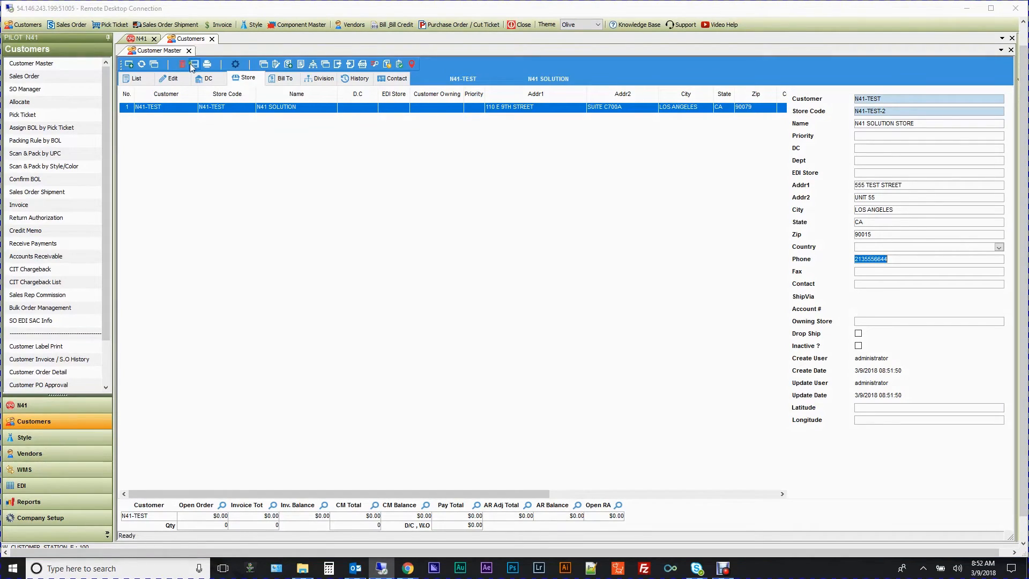
{"action": "left_click", "coordinate": [142, 65]}
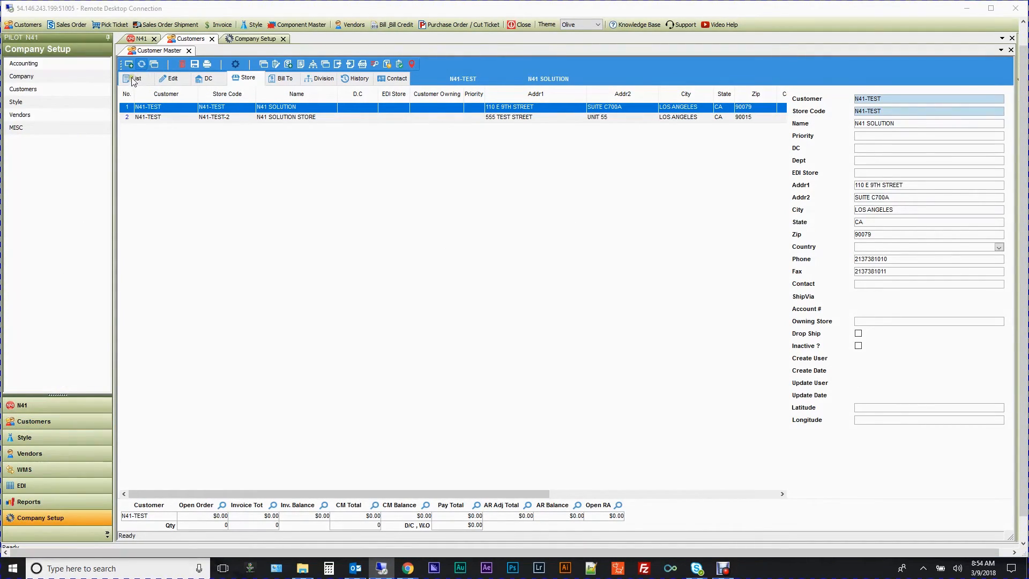
- Go back to the customer list and open the Customer Priority codes in the company setup for customers
{"action": "left_click", "coordinate": [134, 80]}
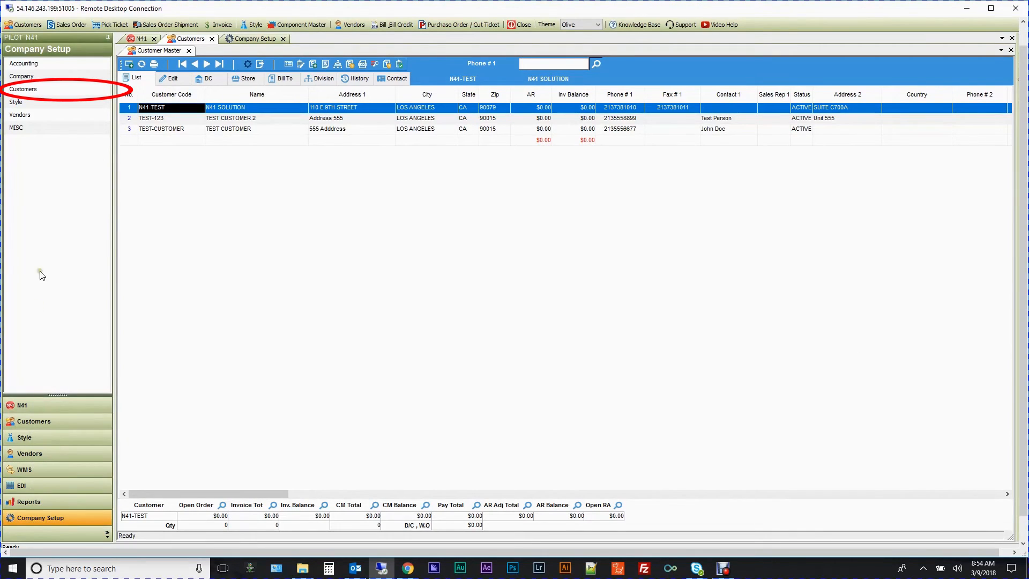
{"action": "left_click", "coordinate": [23, 89]}
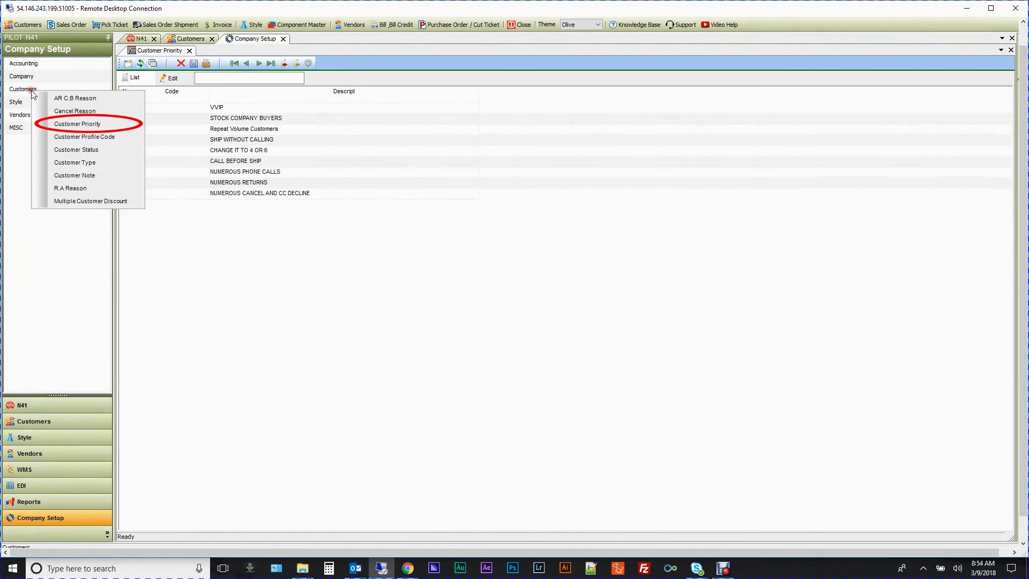
{"action": "left_click", "coordinate": [75, 127]}
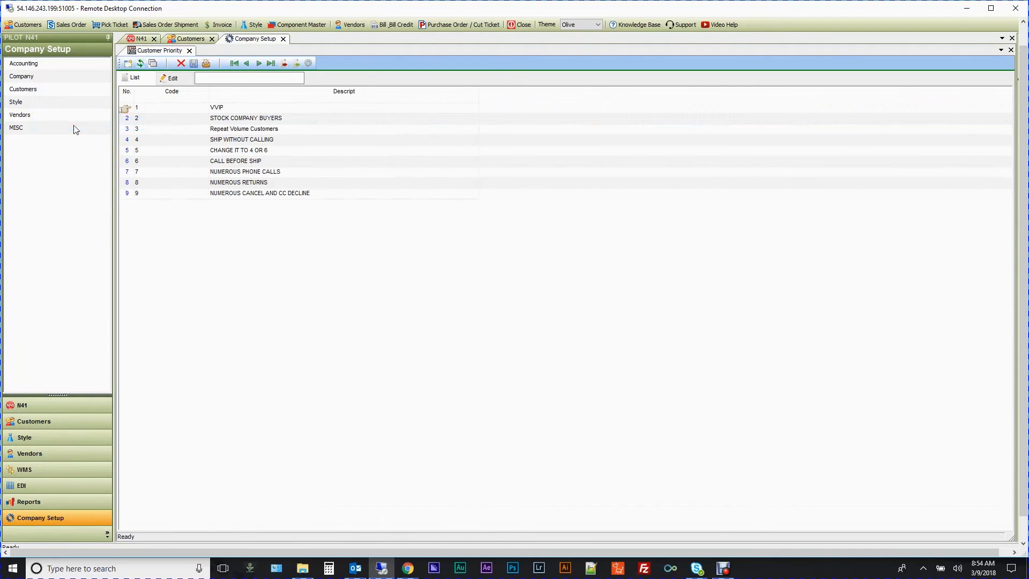